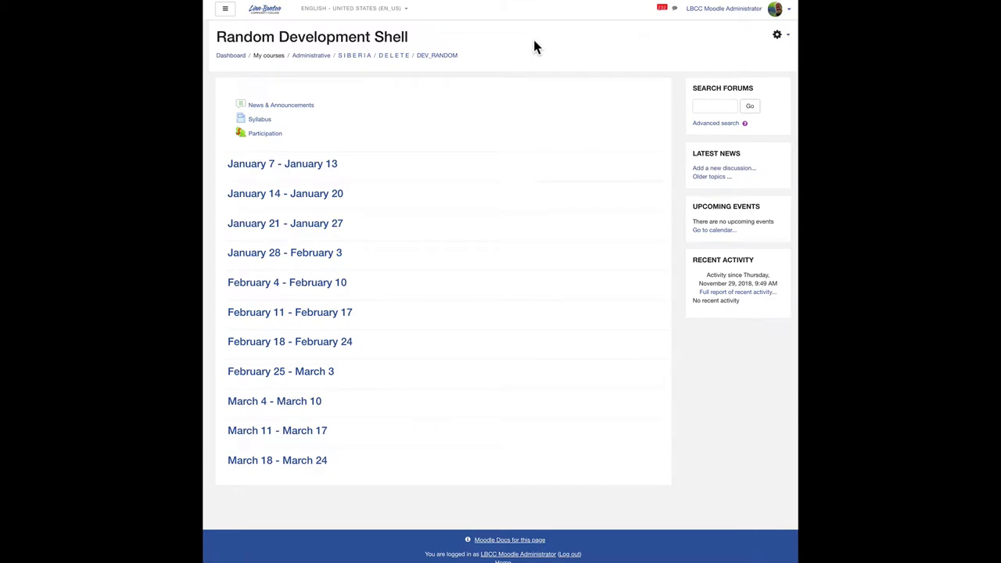
Turn editing on and choose Assignment as the new activity for the January 7 – January 13 week
left_click(778, 36)
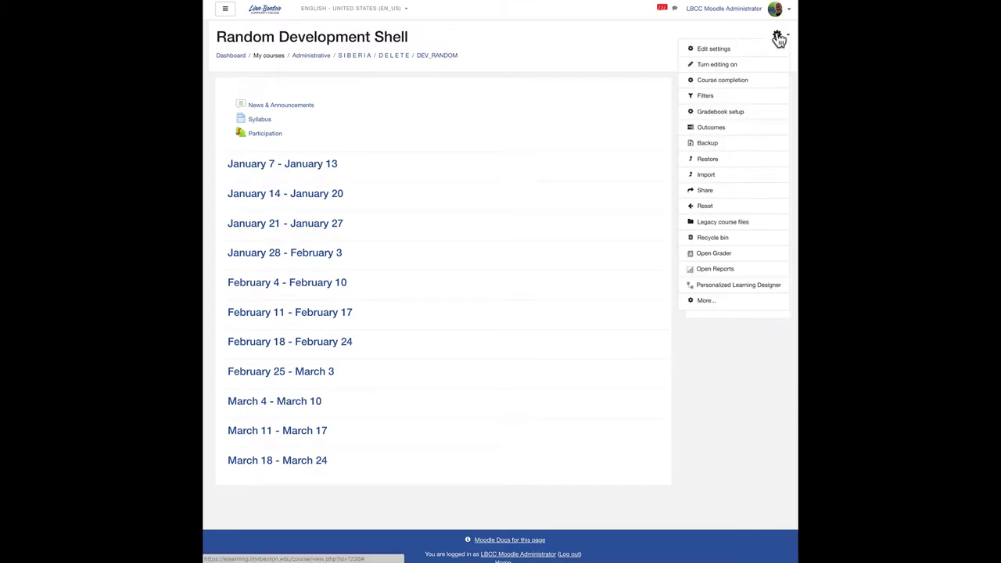
left_click(737, 65)
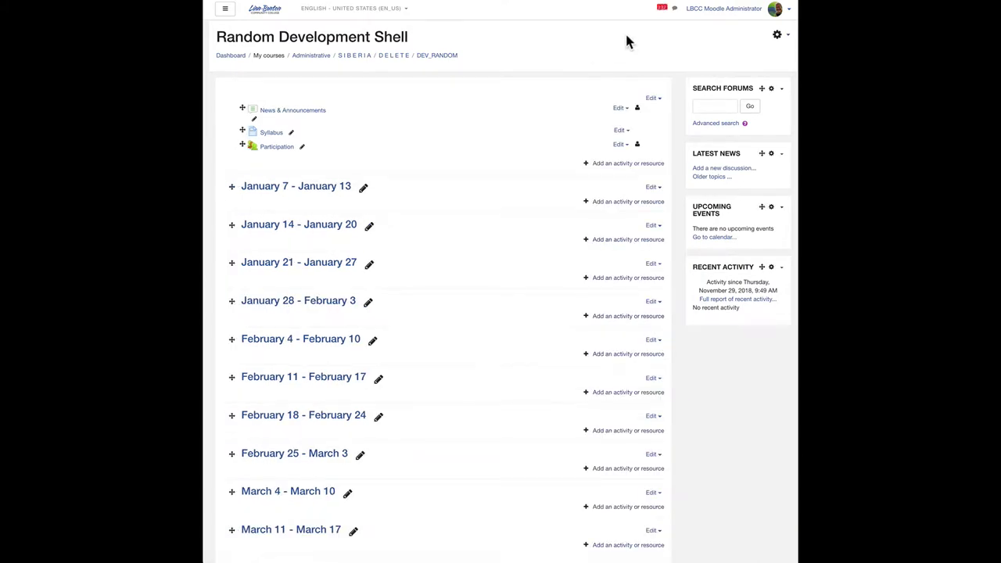
left_click(629, 202)
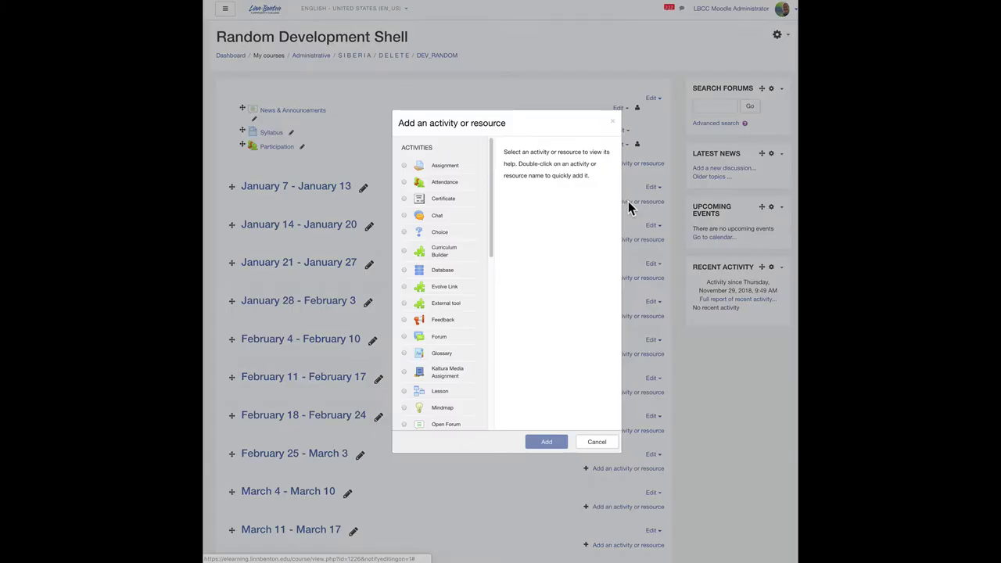
left_click(404, 167)
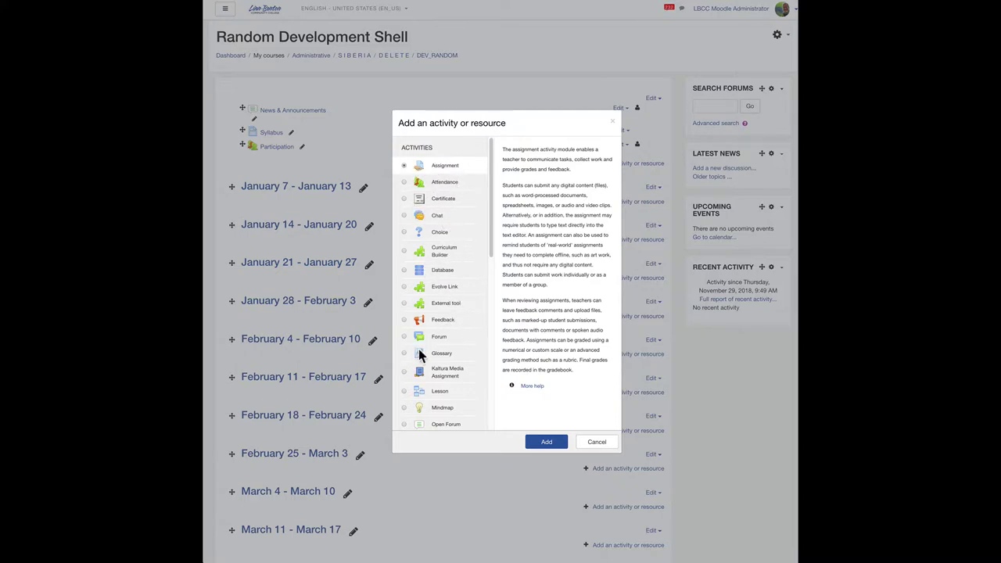
scroll(439, 366, "down", 10)
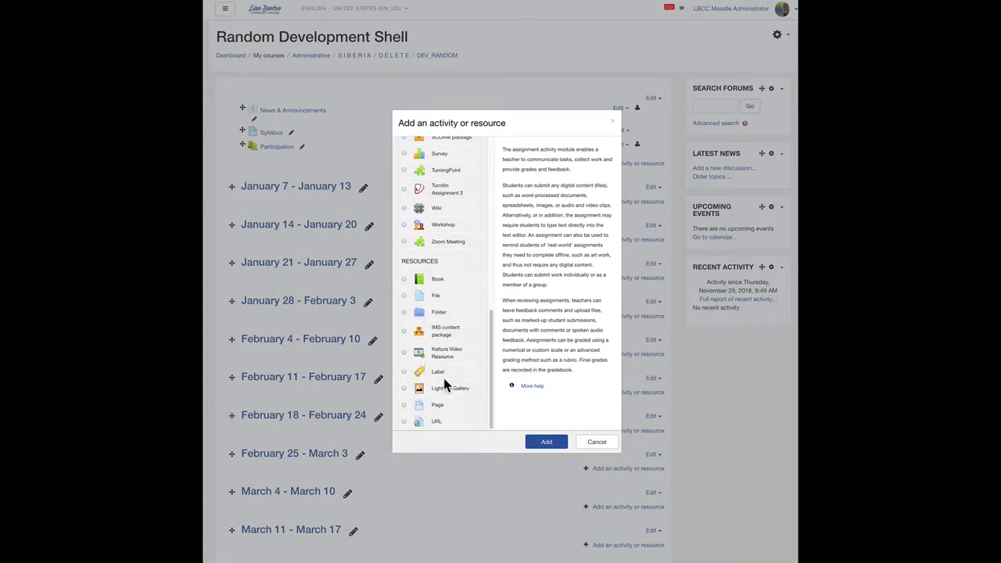
Add the assignment, name it 'Week #1 Assignment', and move on to the Description field
left_click(545, 441)
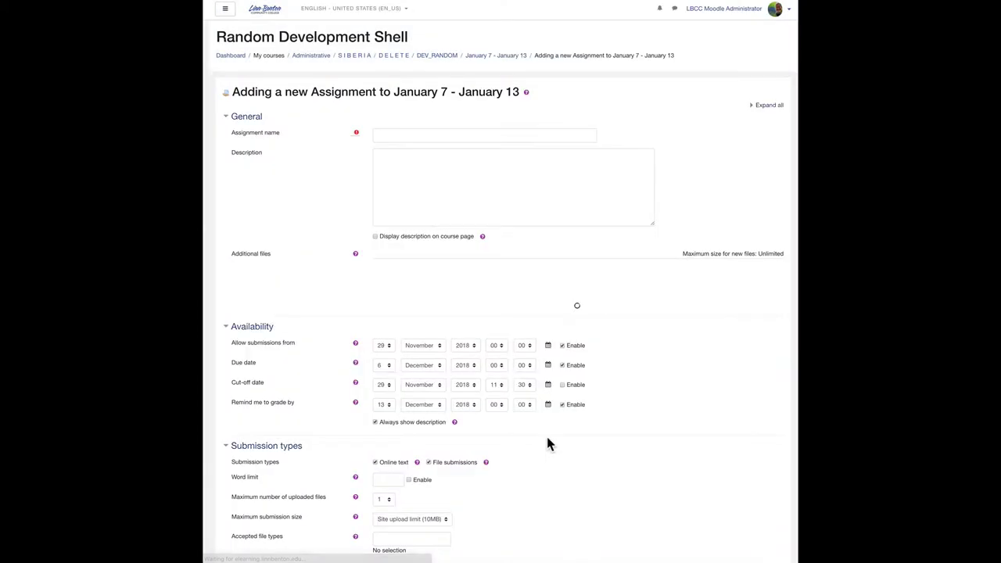
left_click(431, 136)
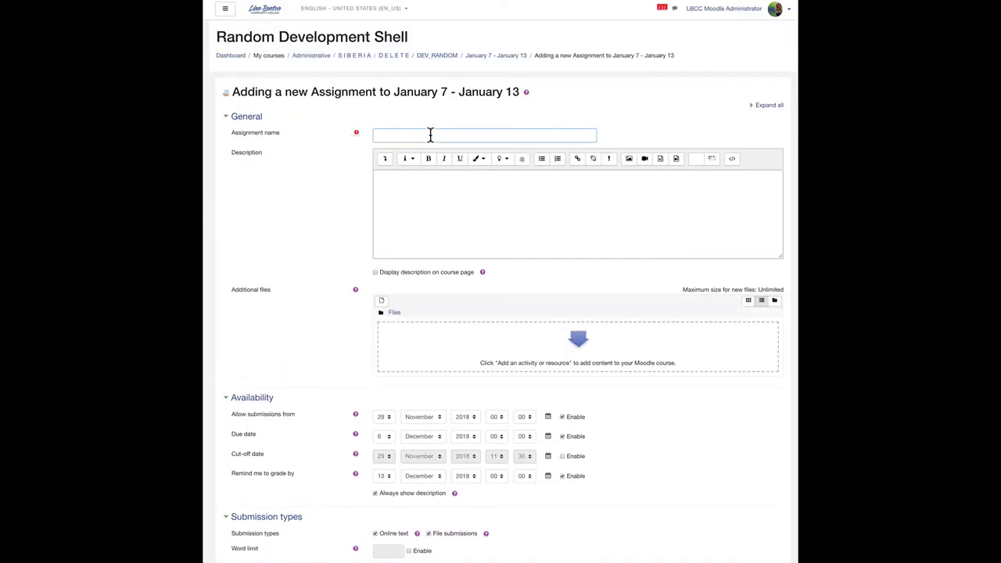
type("Week #1 Assignment")
left_click(414, 186)
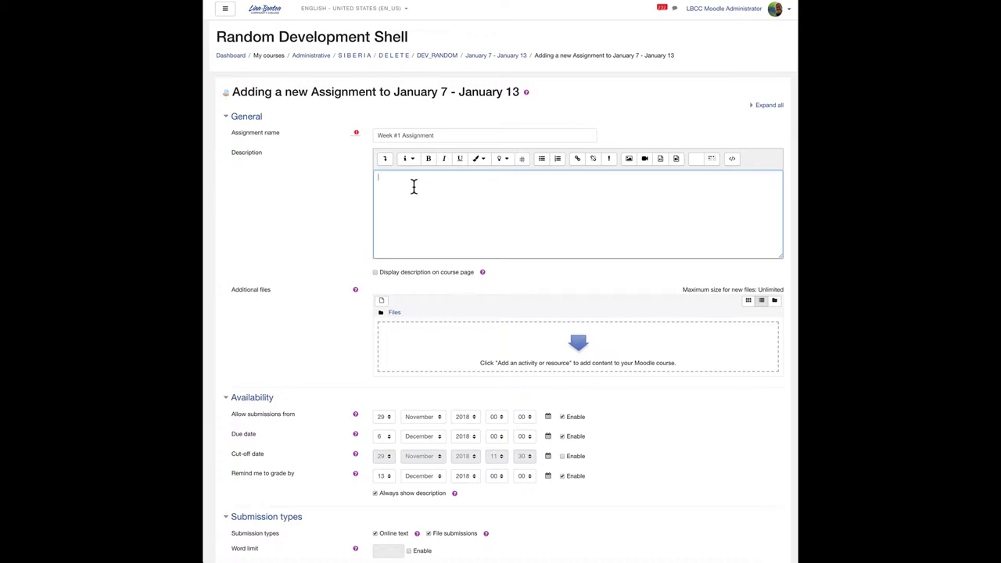
scroll(521, 190, "down", 1)
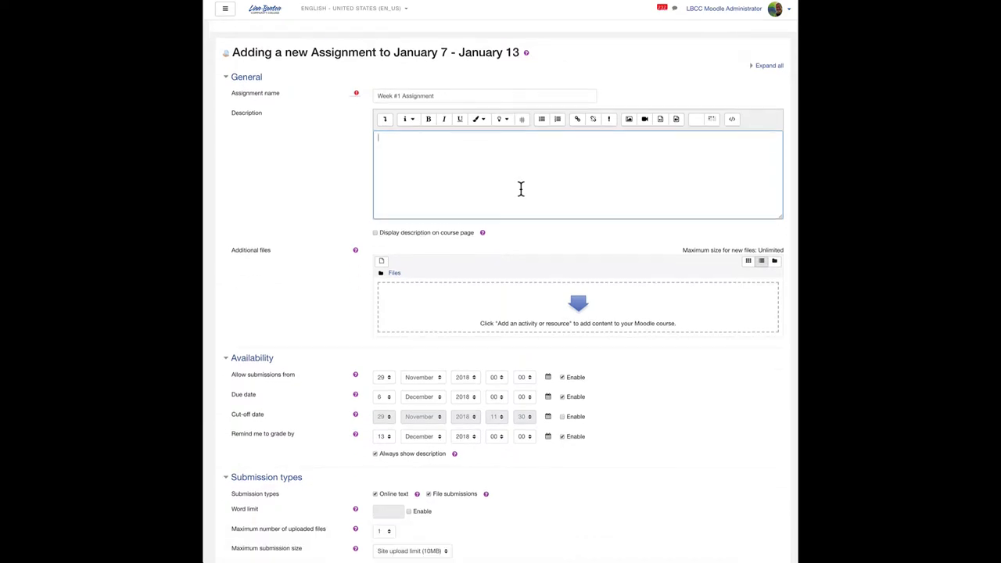
Expand all settings and accept only file submissions, with 'pdf' as the accepted file type
left_click(765, 61)
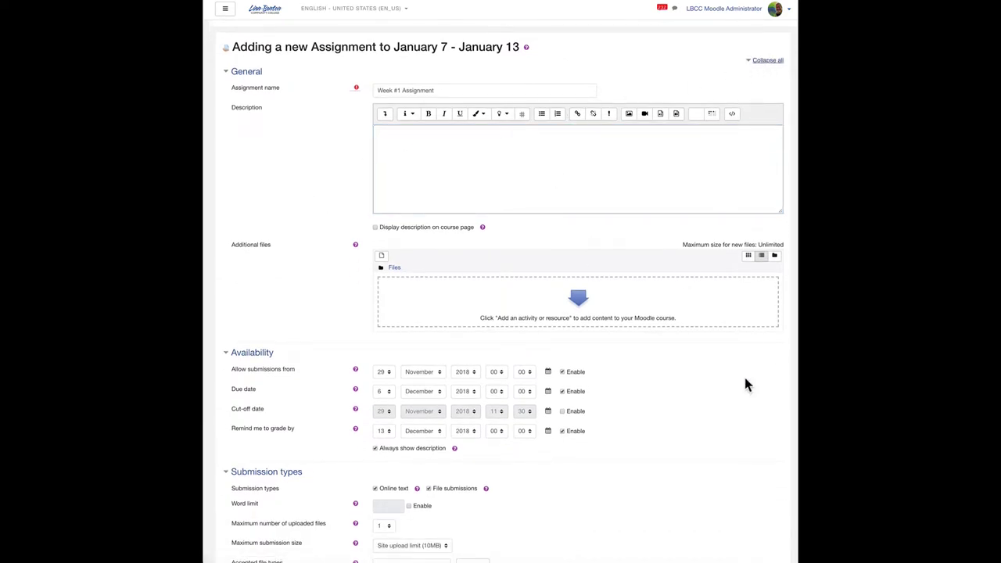
scroll(728, 395, "down", 2)
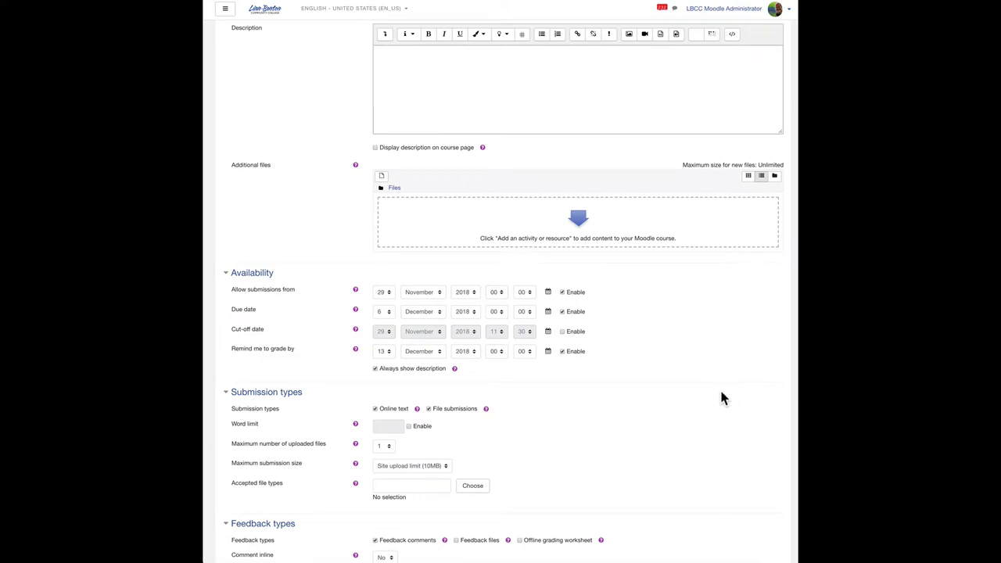
scroll(723, 398, "down", 4)
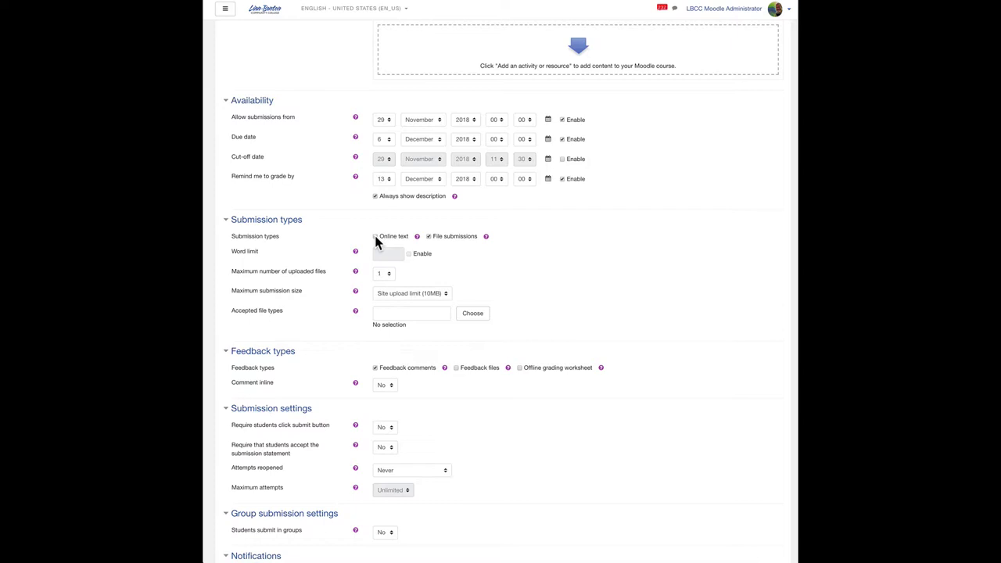
left_click(428, 237)
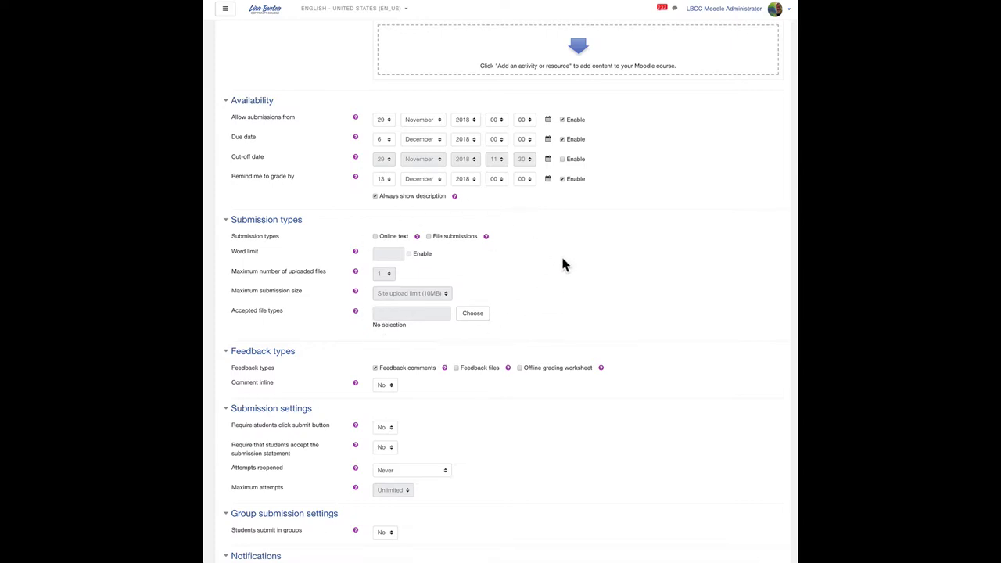
left_click(428, 236)
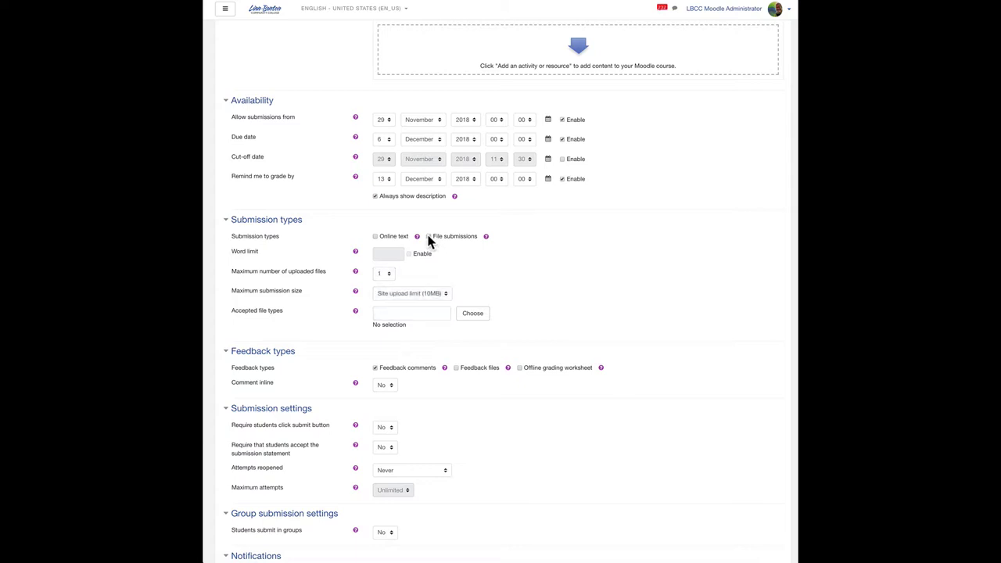
left_click(406, 312)
type("pdf")
Change the assignment's maximum grade from 100 to 10 points
scroll(647, 309, "down", 5)
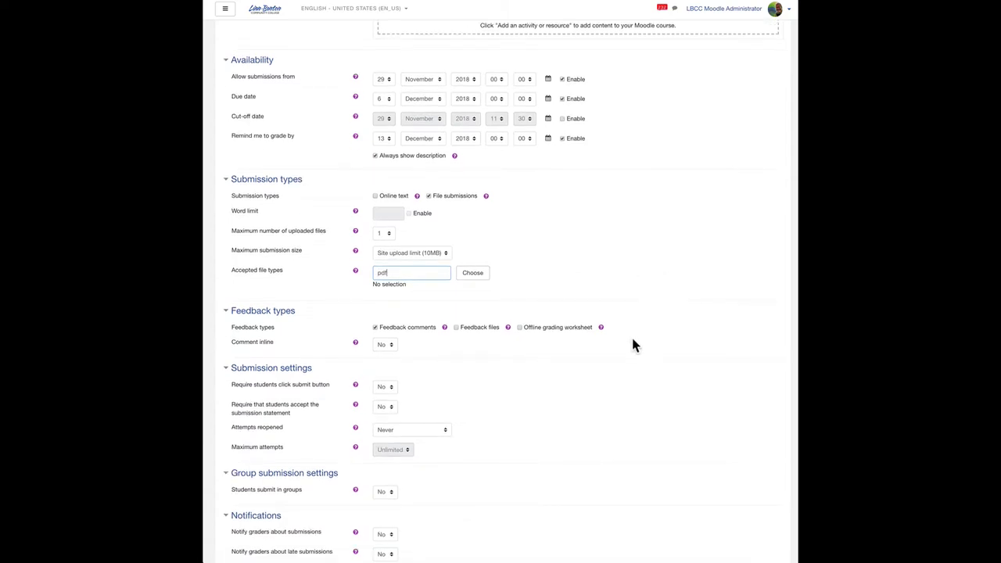
scroll(634, 346, "down", 3)
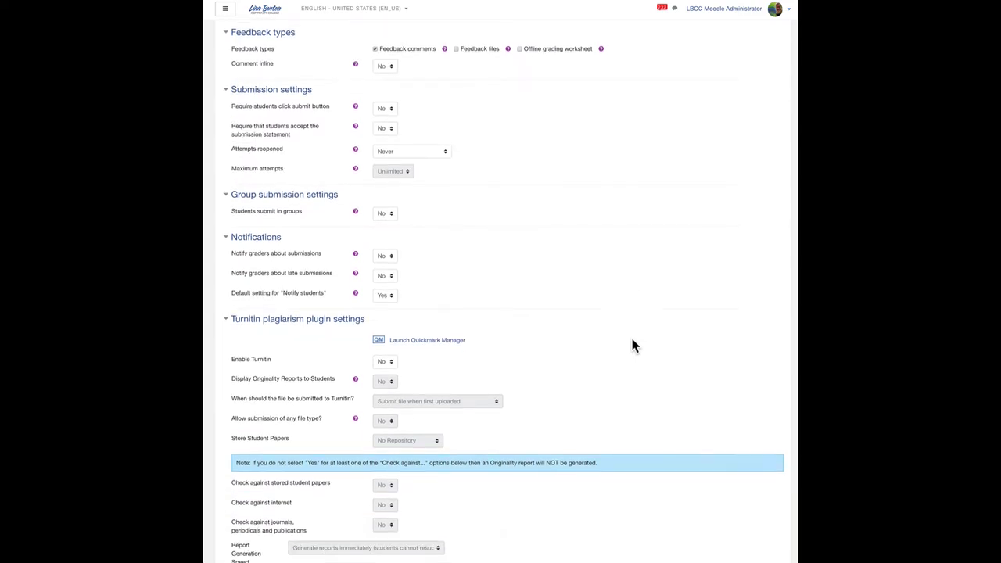
scroll(633, 346, "down", 2)
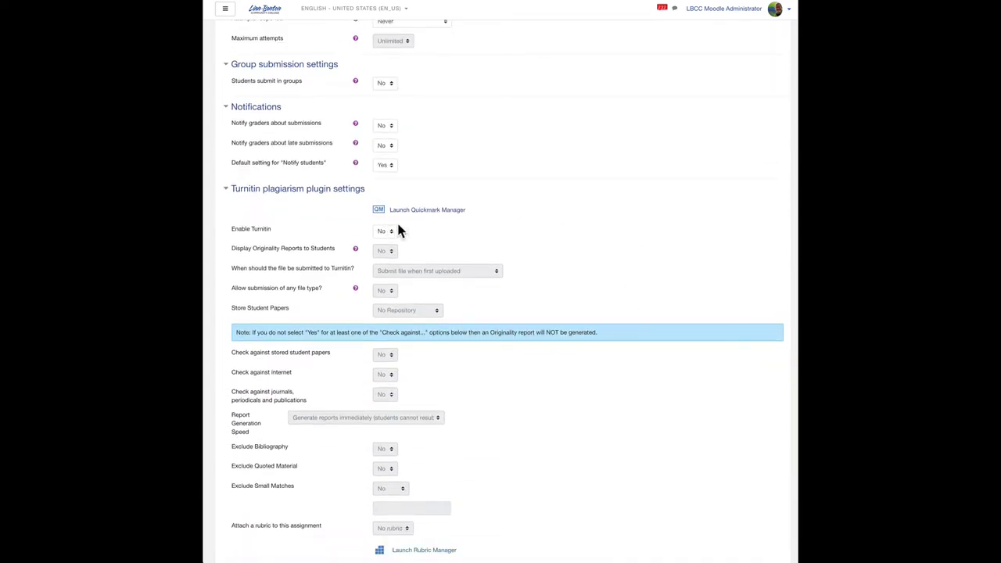
scroll(575, 269, "down", 8)
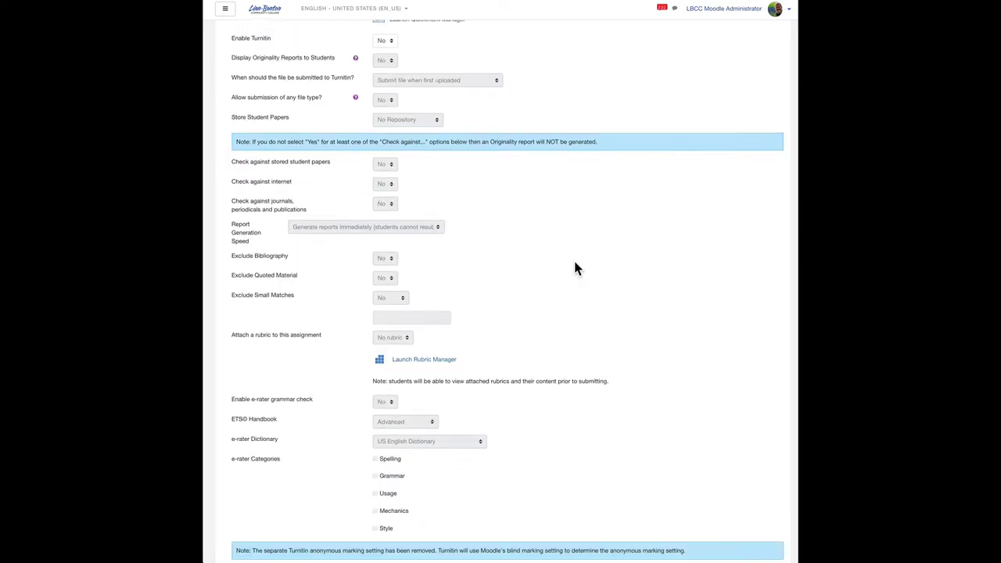
scroll(575, 269, "down", 5)
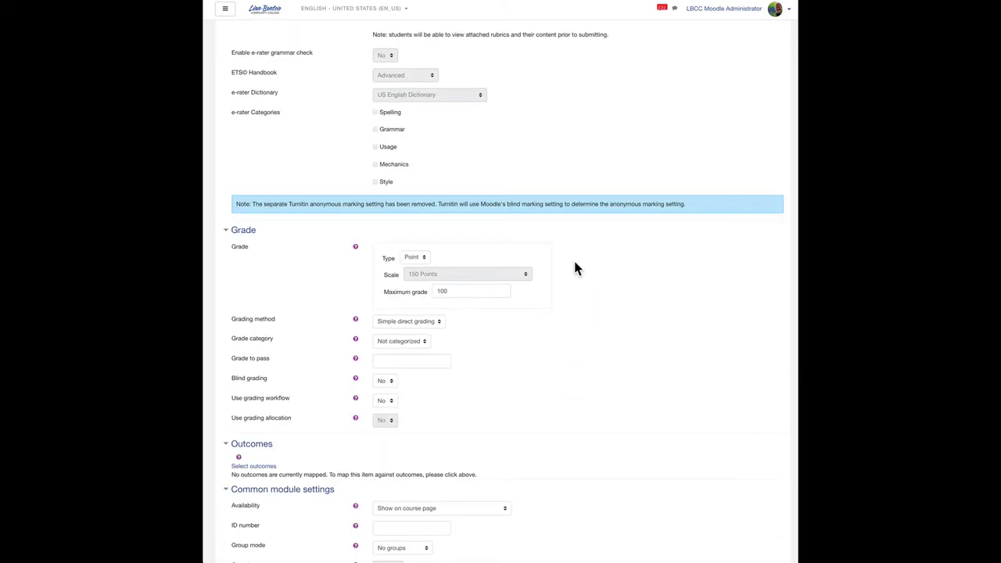
left_click_drag(463, 255, 434, 255)
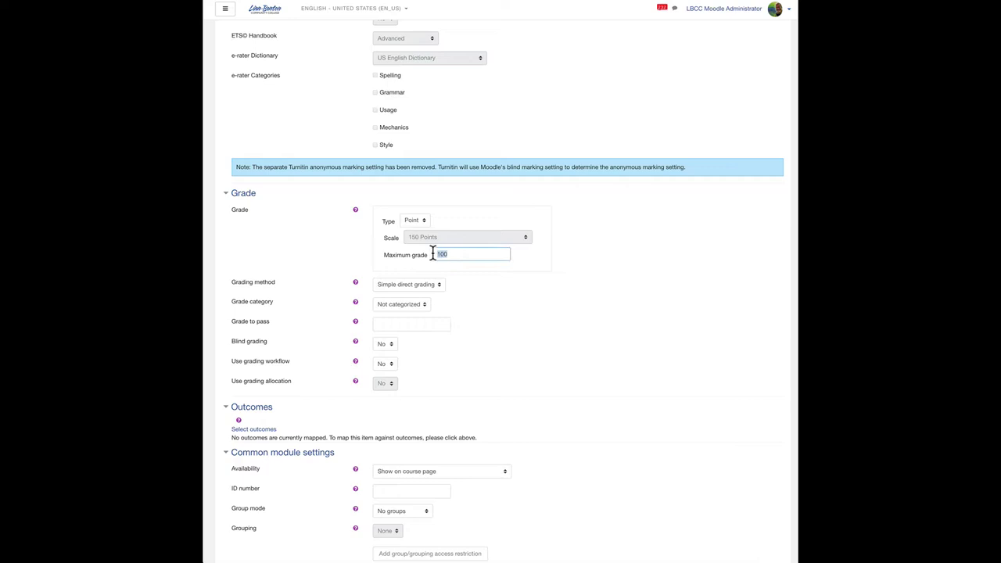
type("10")
left_click(585, 283)
Set the grade category to Assignments
left_click(427, 305)
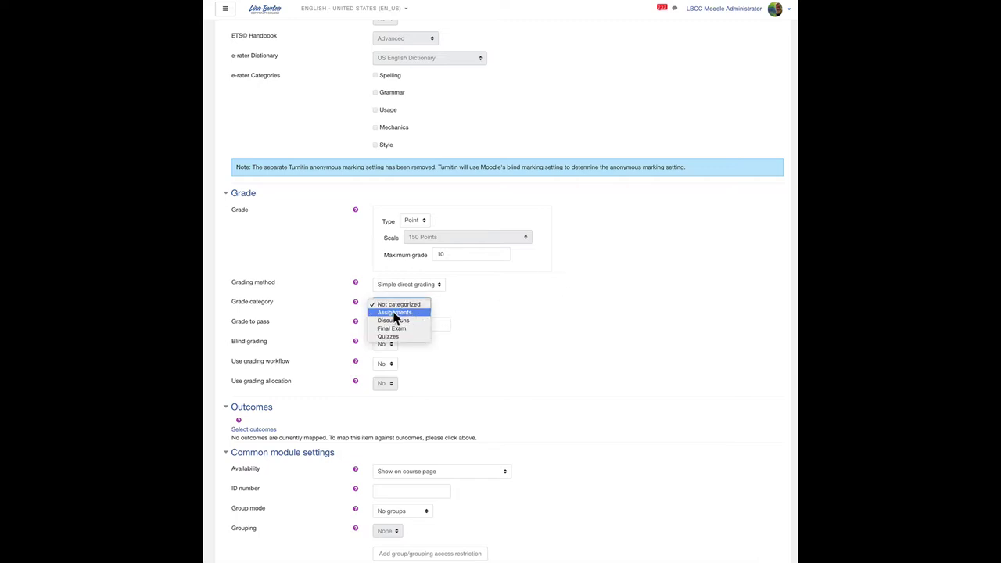
left_click(391, 313)
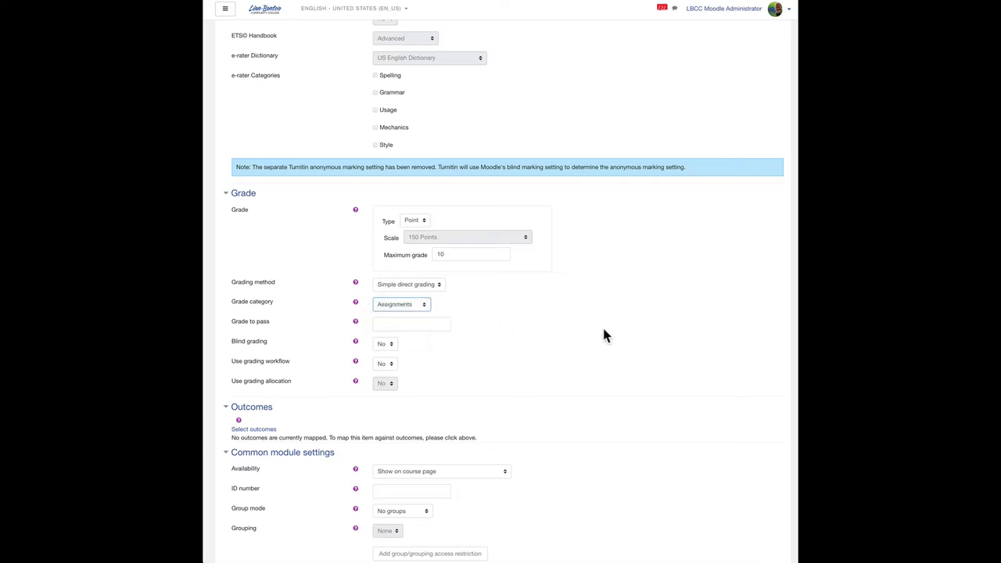
scroll(604, 330, "down", 3)
scroll(603, 335, "down", 8)
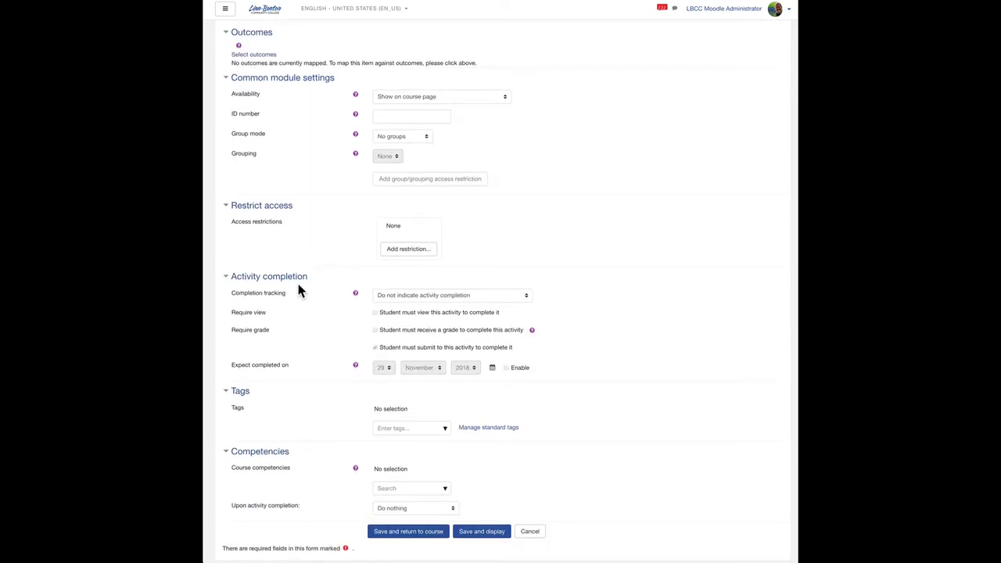
Mark the assignment complete when conditions are met, require a grade, then save and return to course
left_click(525, 296)
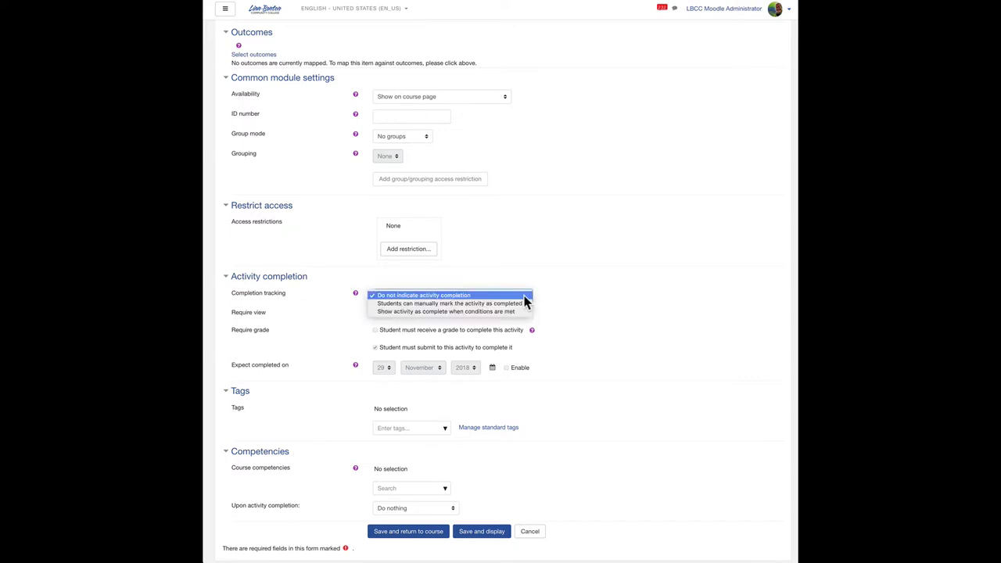
left_click(408, 312)
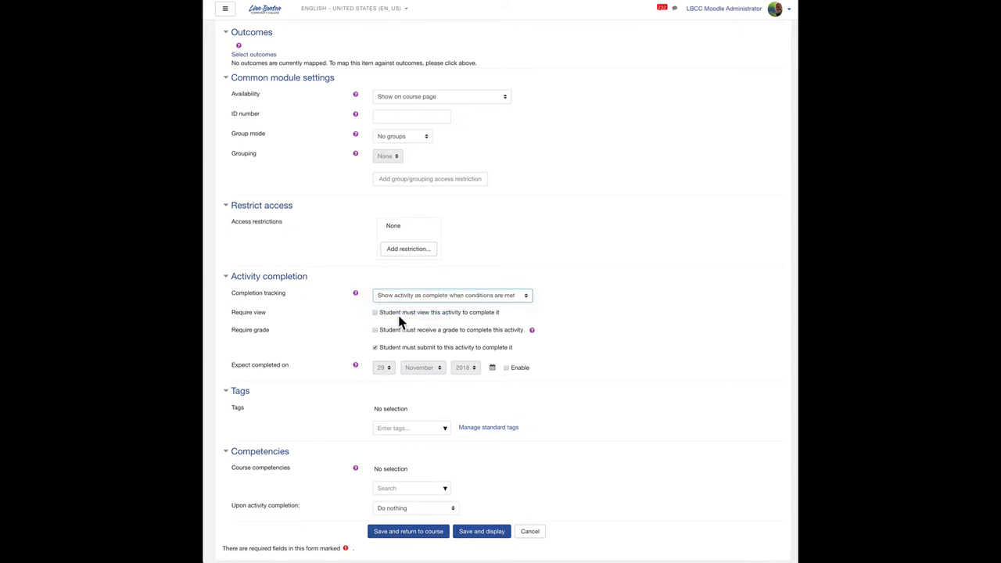
left_click(375, 330)
scroll(641, 314, "down", 2)
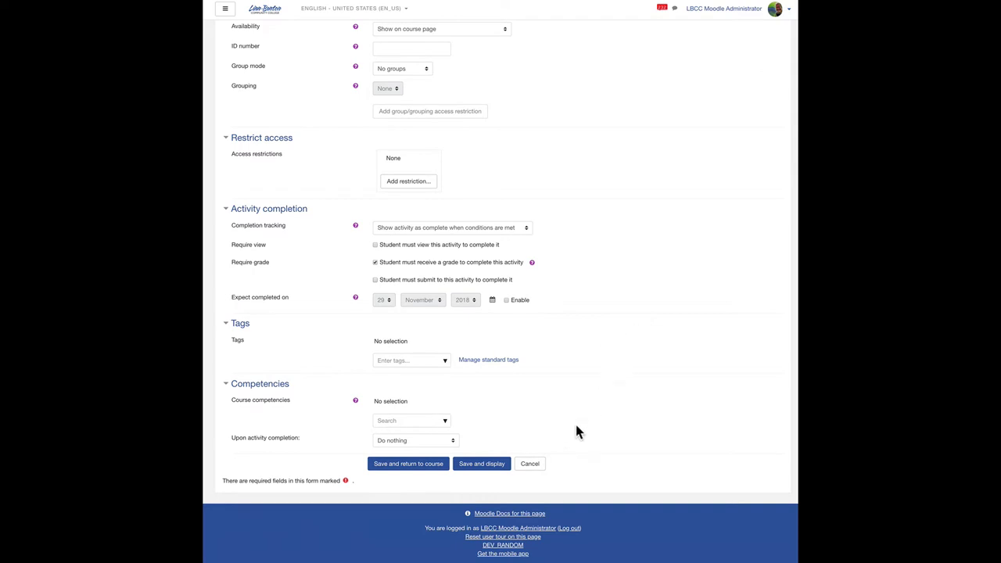
left_click(420, 465)
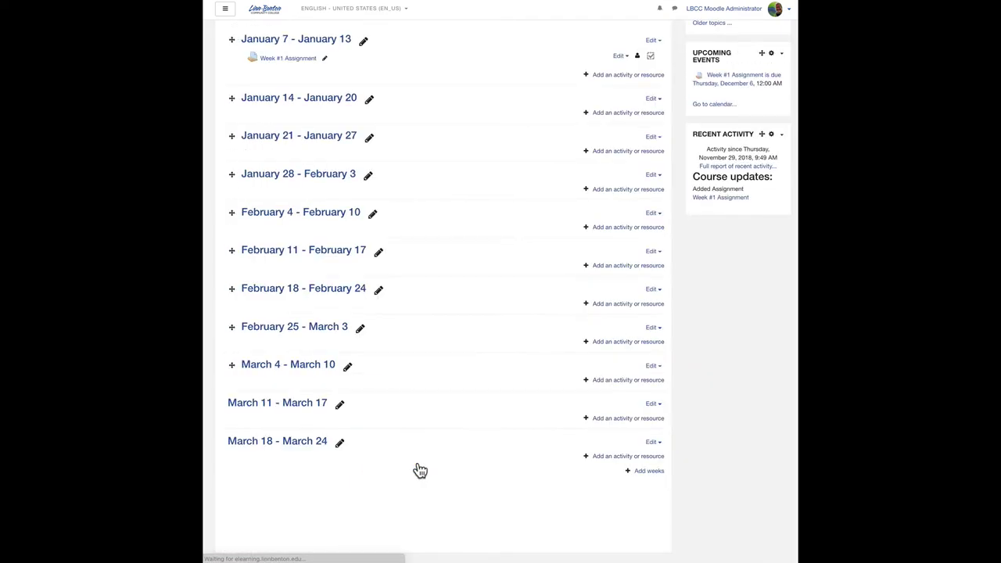
Duplicate Week #1 Assignment and drag the copy into the January 14 – January 20 week
scroll(496, 231, "up", 1)
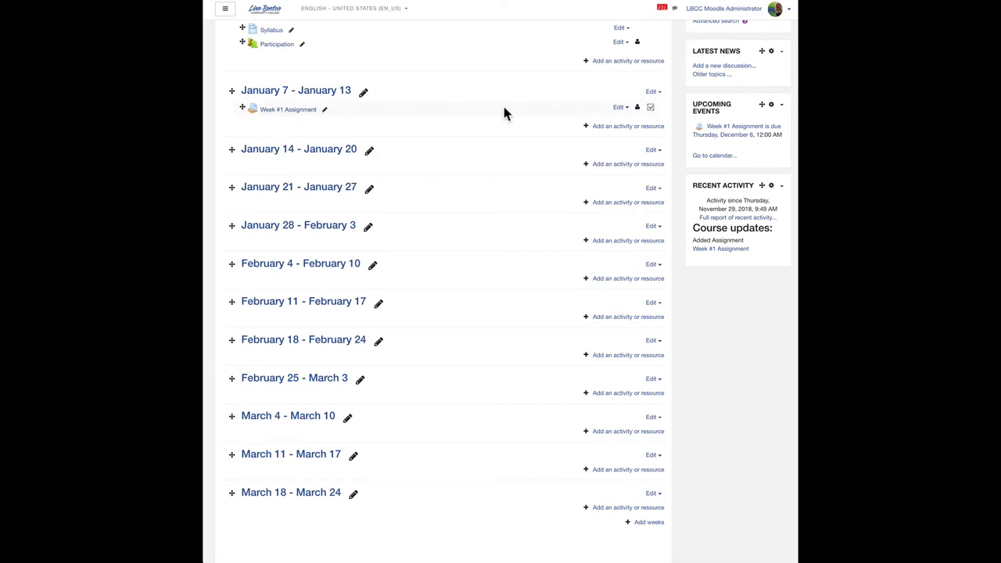
left_click(620, 110)
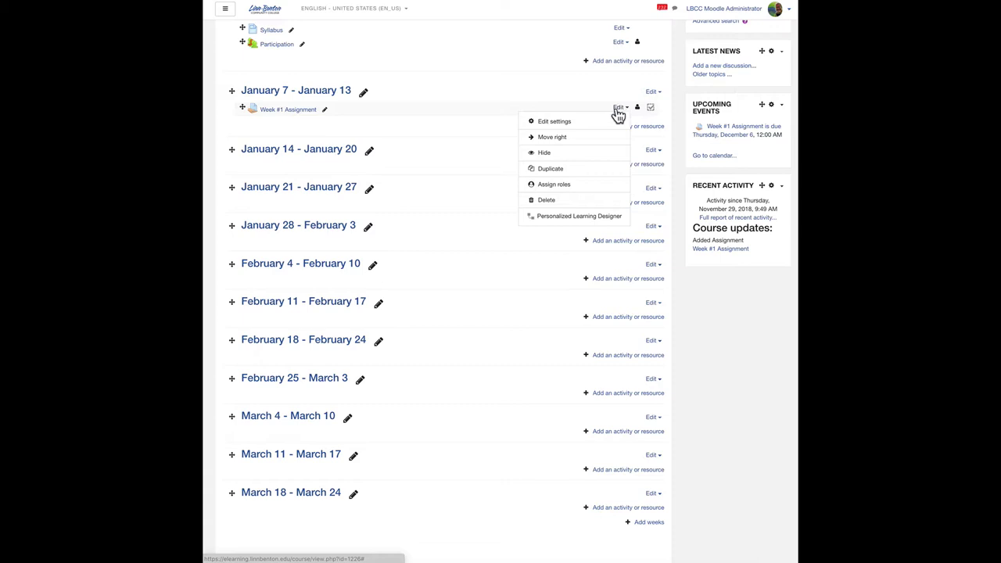
left_click(551, 169)
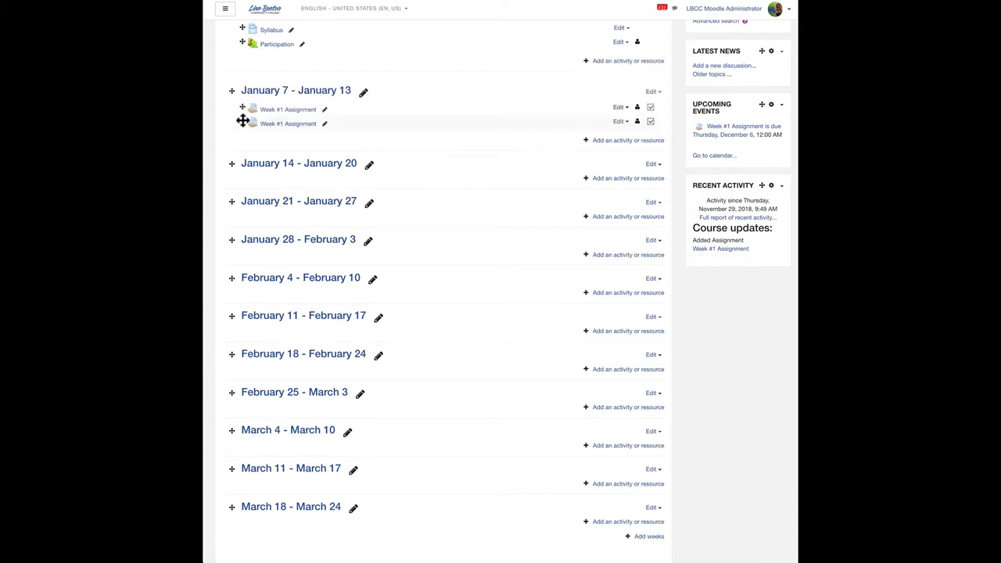
left_click_drag(242, 121, 240, 179)
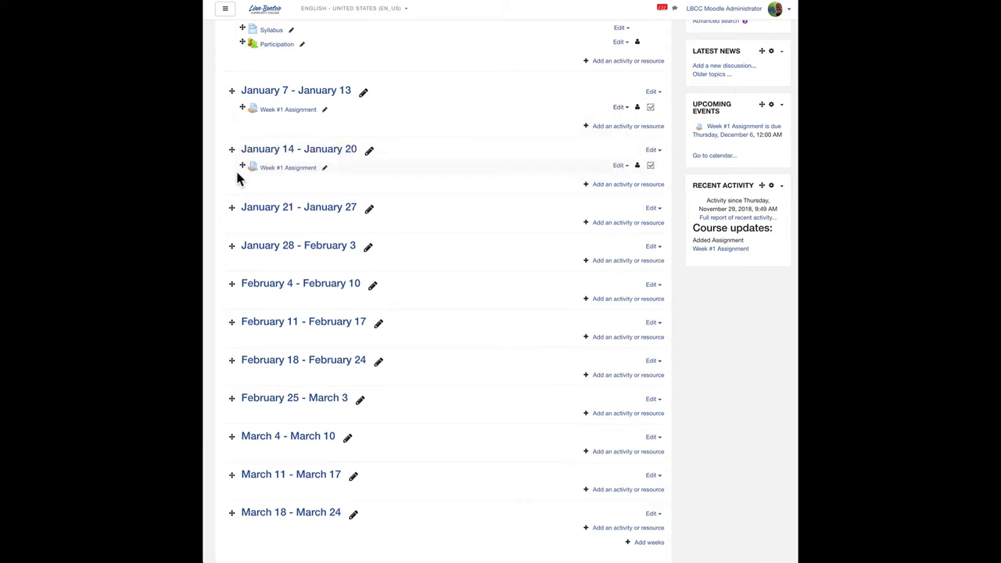
left_click(619, 166)
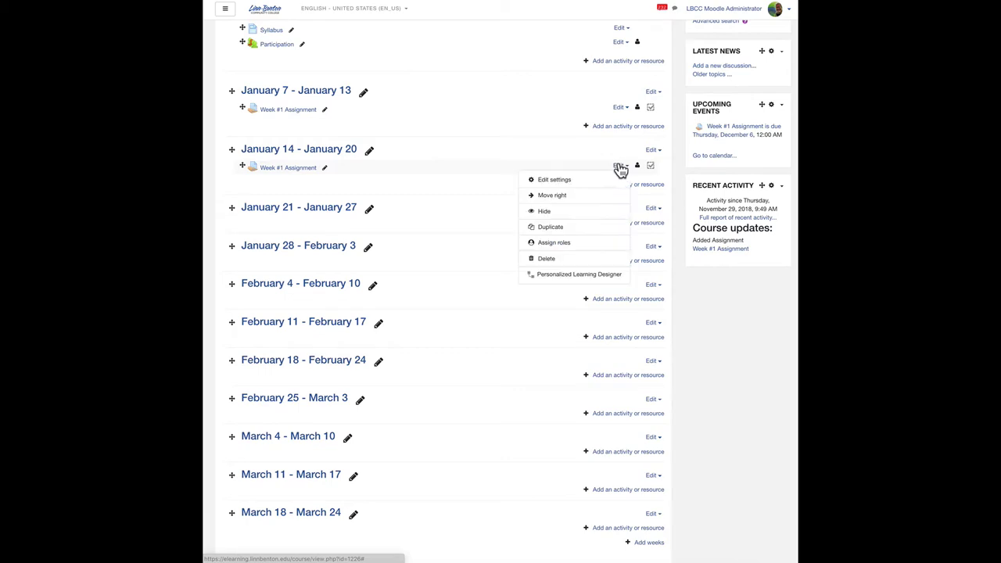
Rename the copy to 'Week #2 Assignment' and save it, returning to the course
left_click(559, 181)
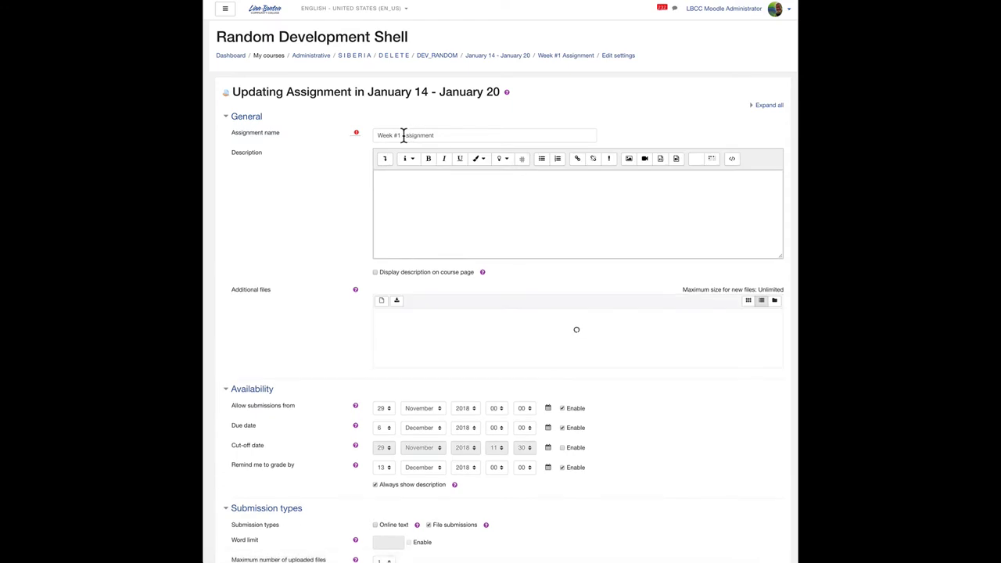
left_click(400, 136)
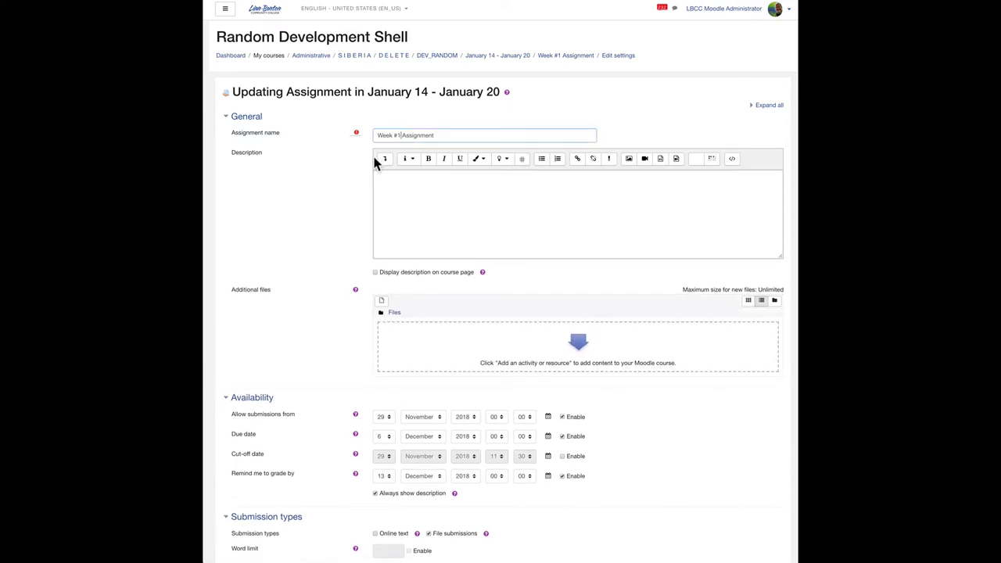
key("BackSpace")
type("2")
left_click(411, 205)
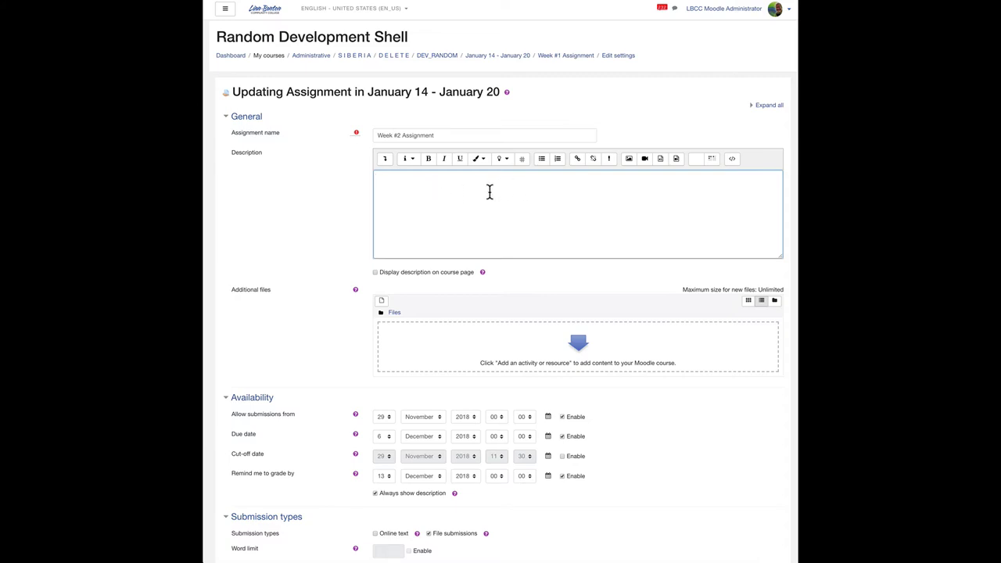
scroll(490, 191, "down", 5)
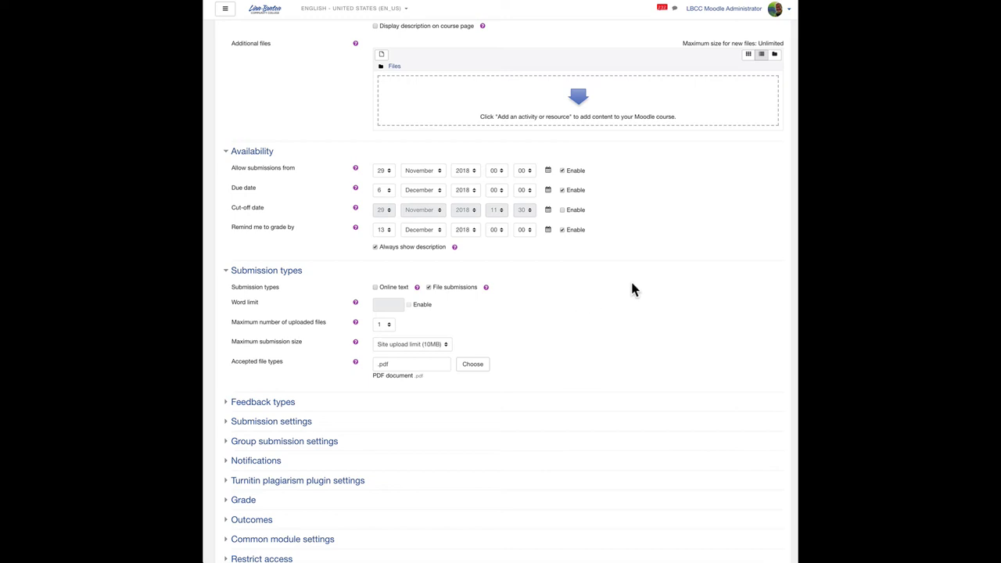
scroll(632, 291, "down", 3)
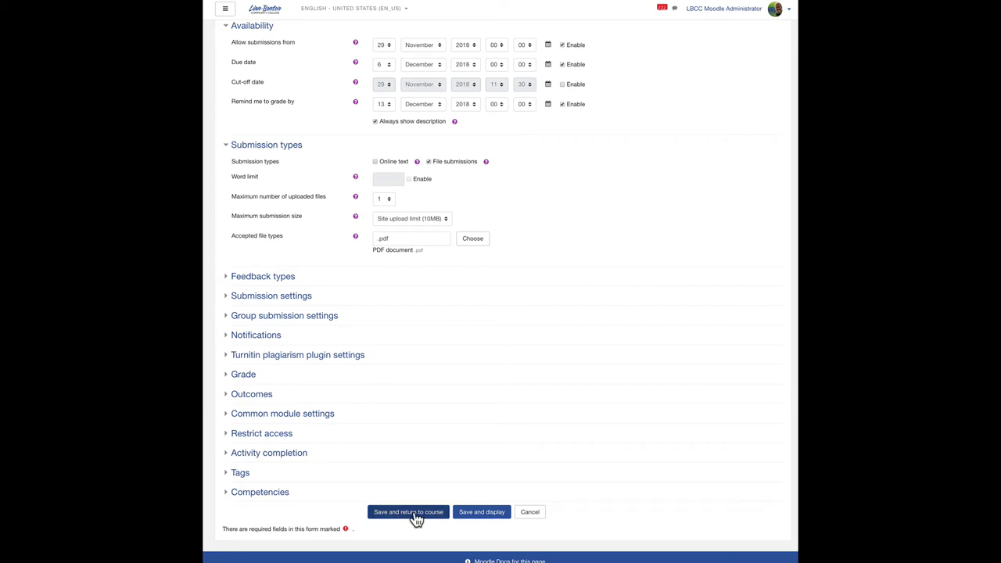
left_click(417, 516)
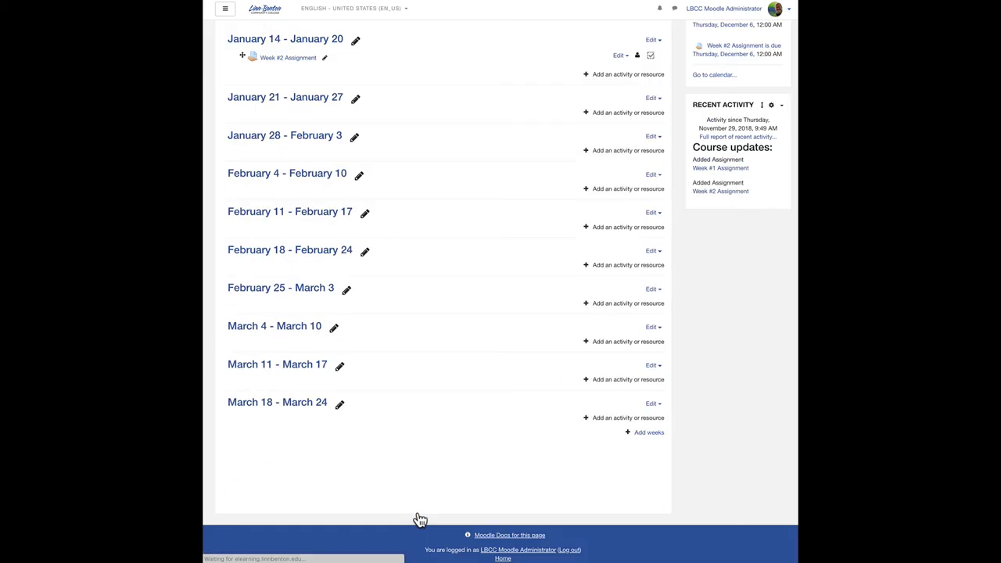
scroll(418, 352, "up", 2)
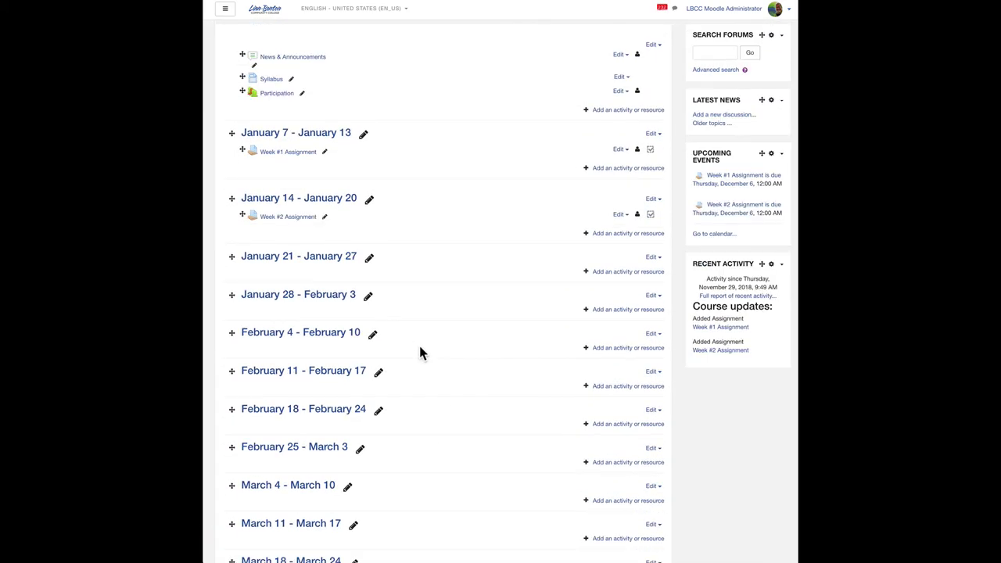
scroll(420, 352, "up", 1)
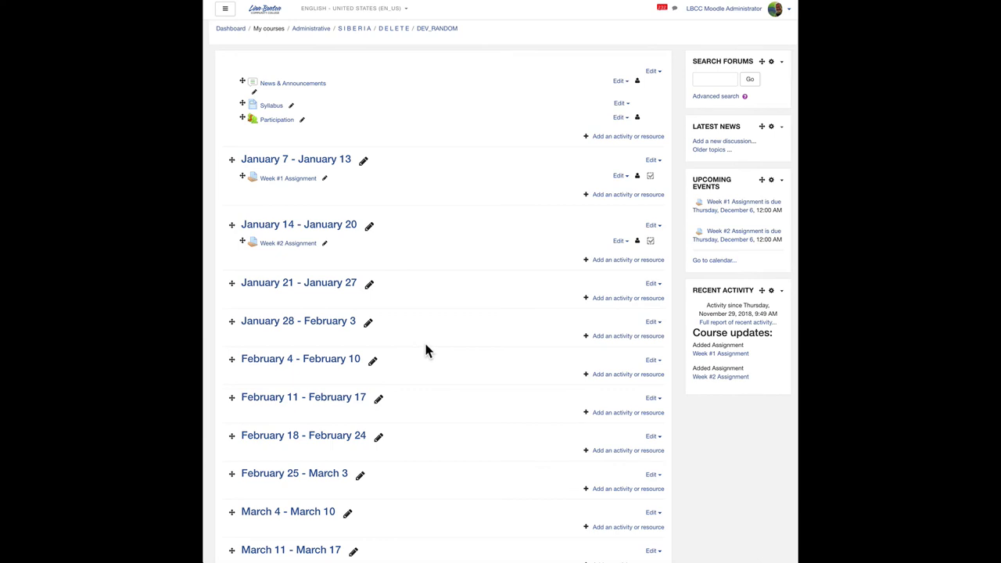
left_click(620, 242)
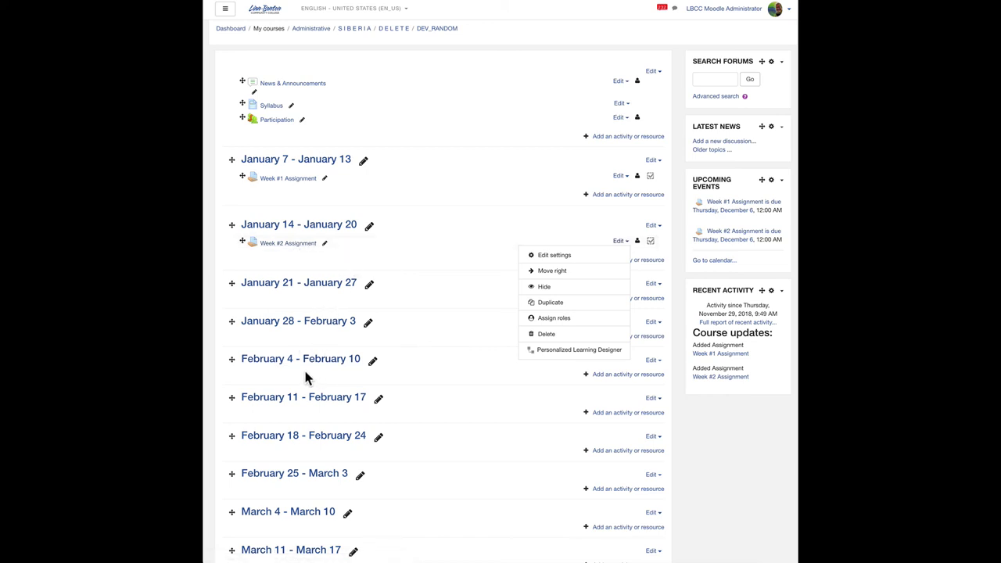
left_click(208, 324)
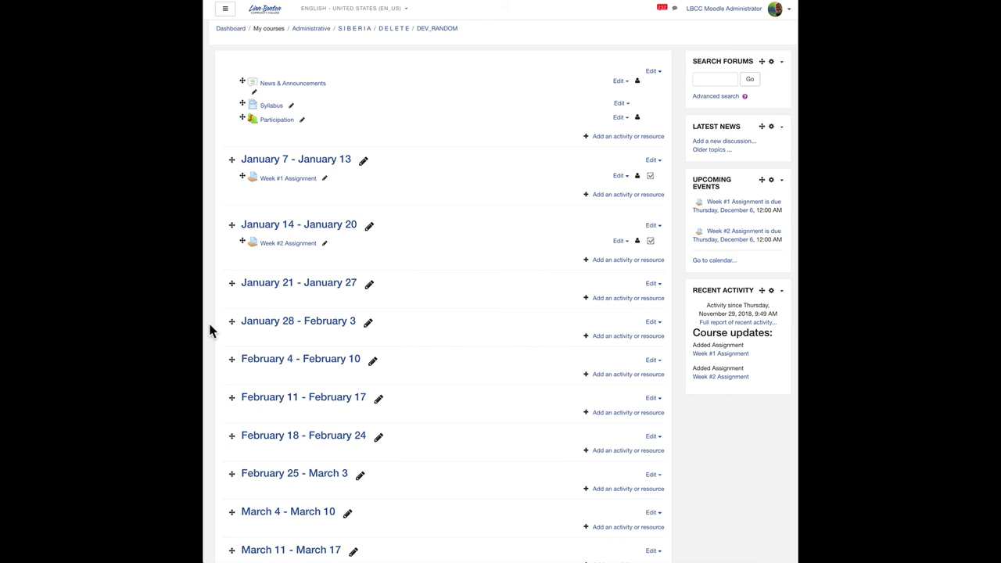
scroll(560, 86, "up", 1)
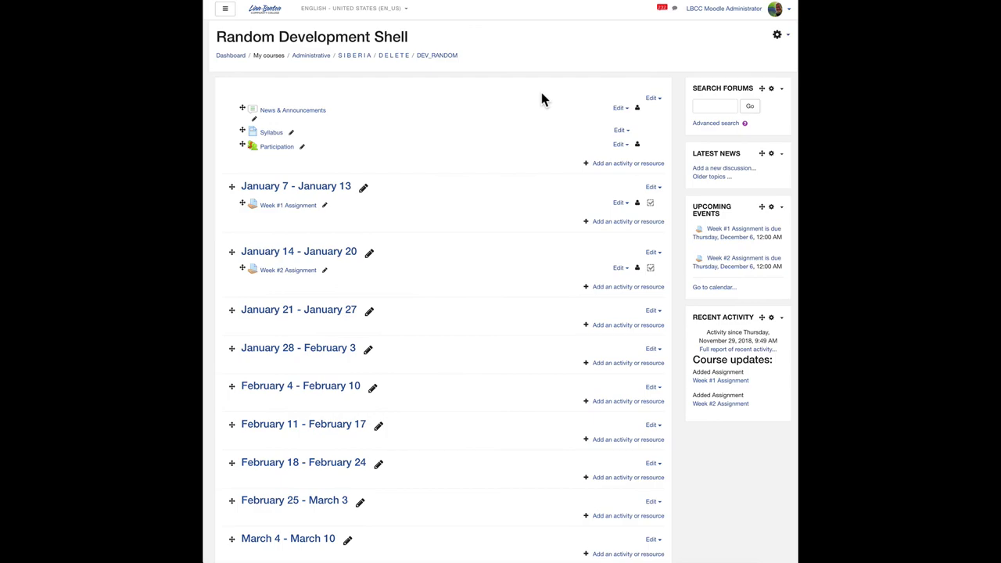